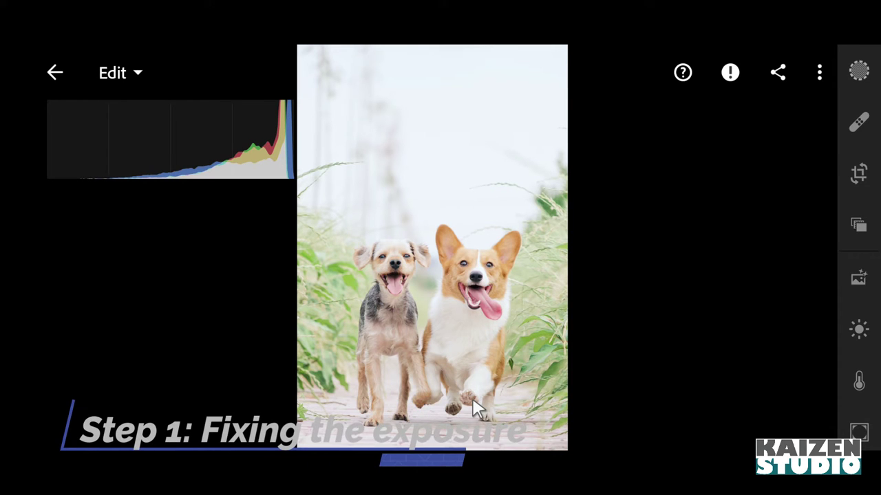
- In the Light panel, raise Contrast to 45 and drop Highlights to -100
click(859, 331)
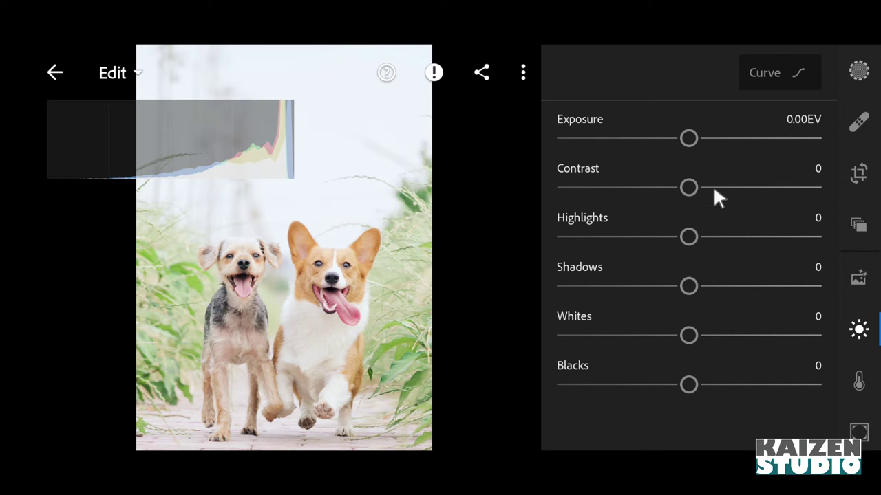
drag(691, 188, 747, 190)
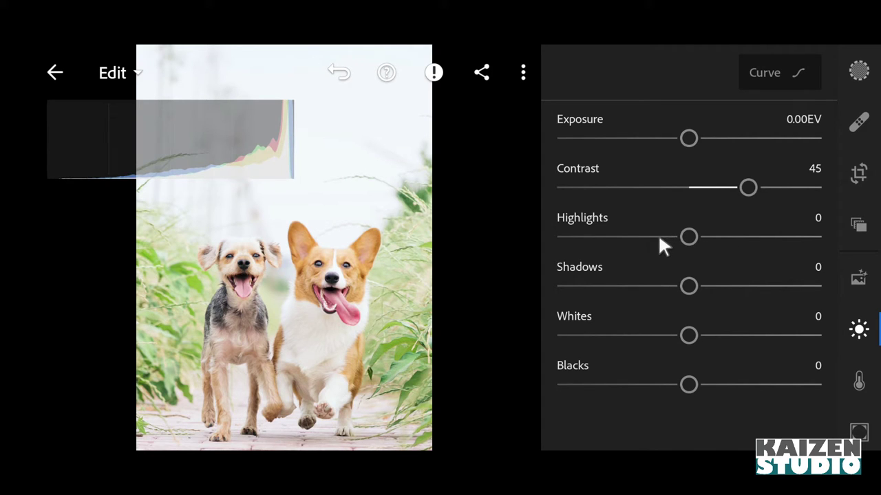
drag(683, 233, 520, 225)
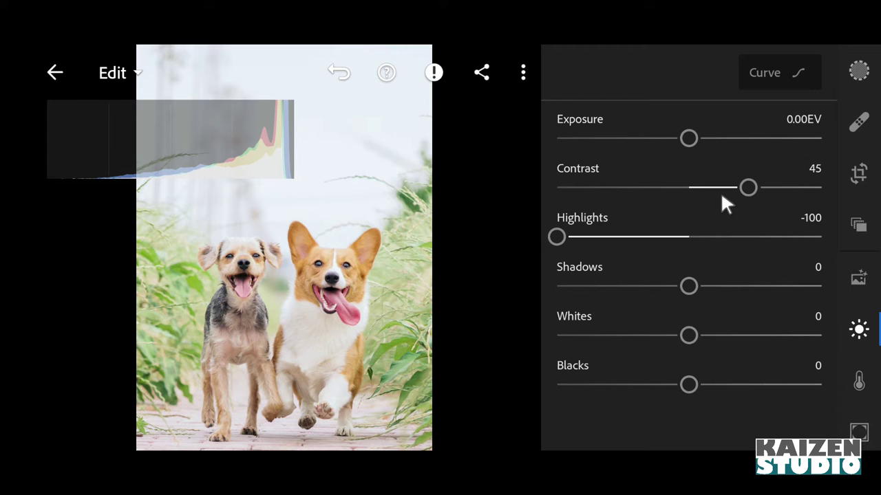
- In the Color panel, drag Vibrance down to -25
click(857, 380)
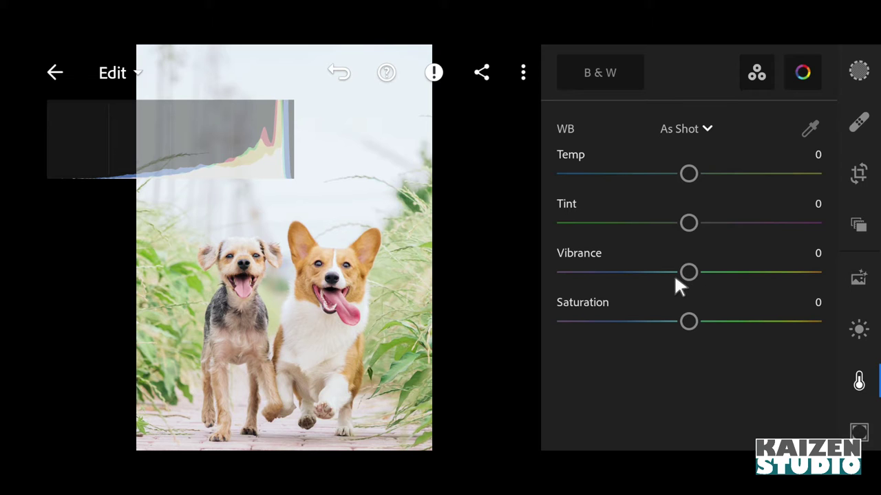
drag(684, 275, 653, 273)
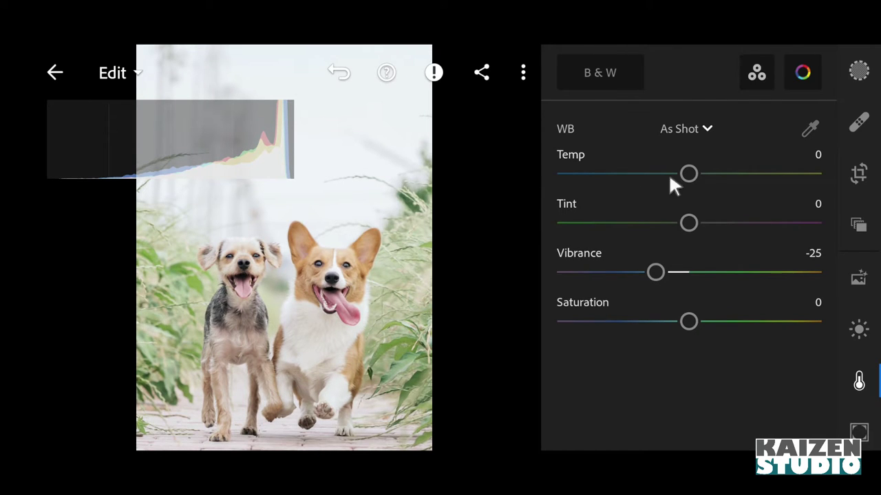
- In Color Mix, shift the reds' hue and push orange saturation to 100
click(800, 73)
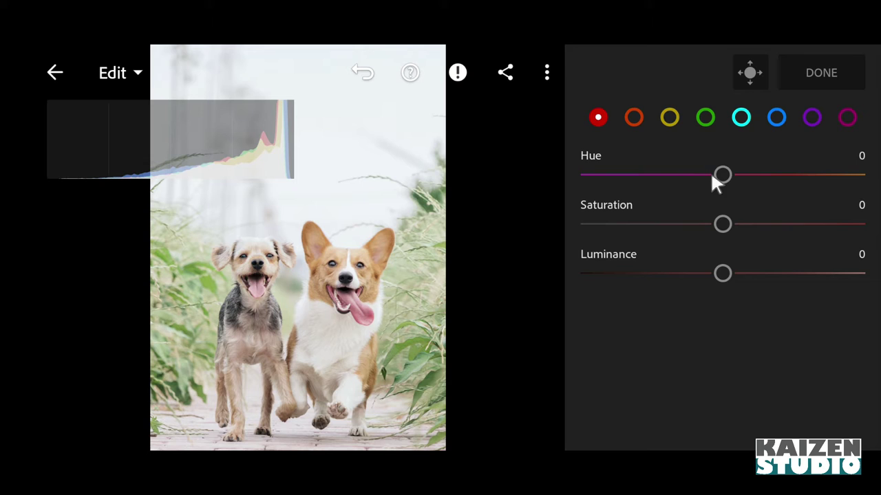
drag(725, 175, 806, 182)
click(633, 119)
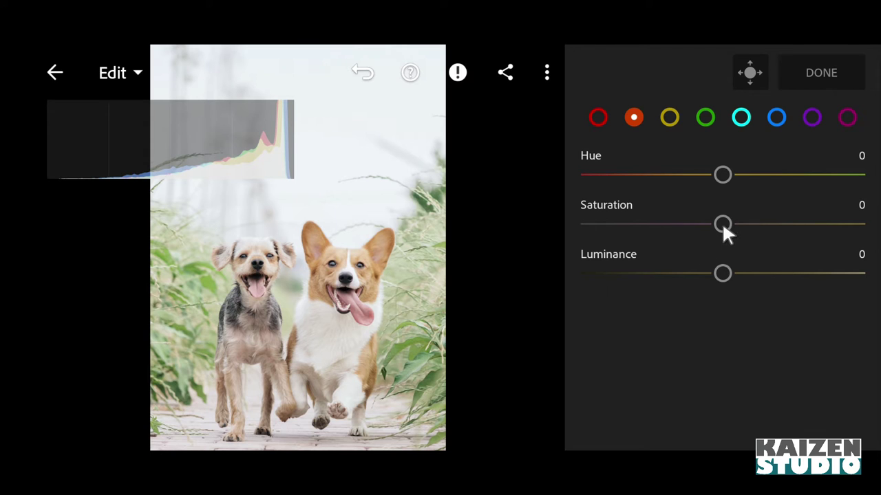
drag(722, 224, 865, 225)
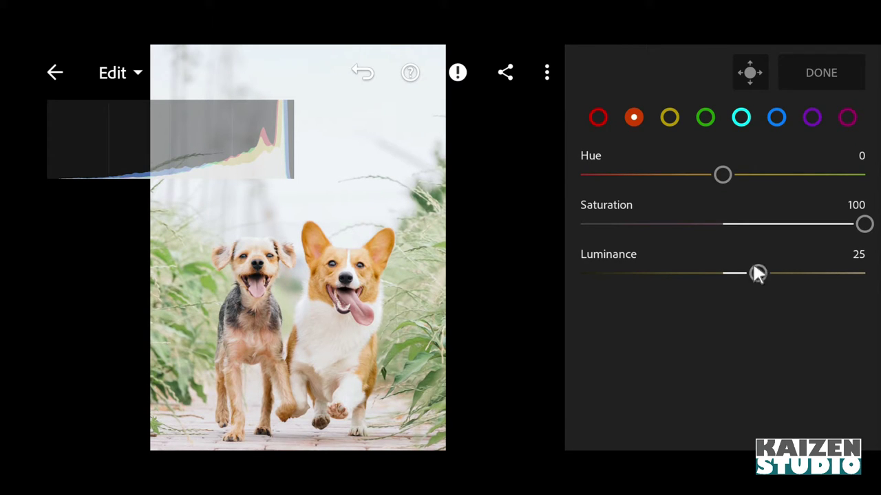
- Set yellows to hue -64 and saturation 26, and desaturate greens to -100
click(673, 119)
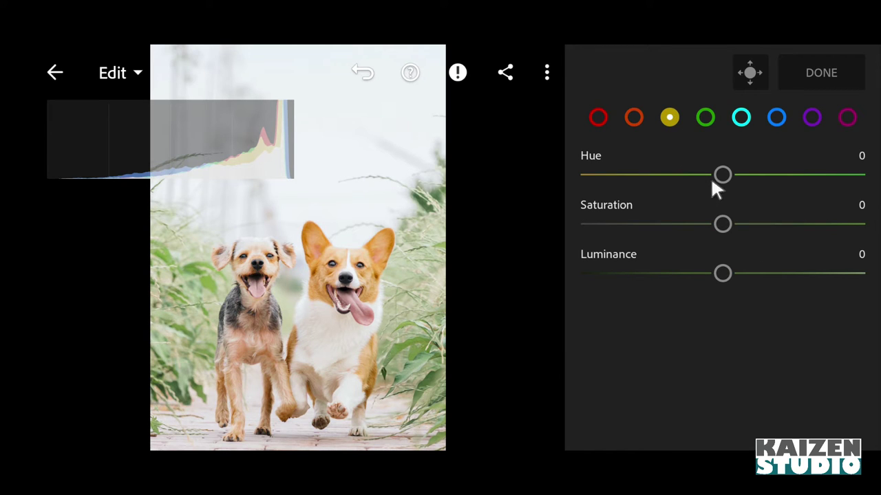
drag(721, 174, 609, 175)
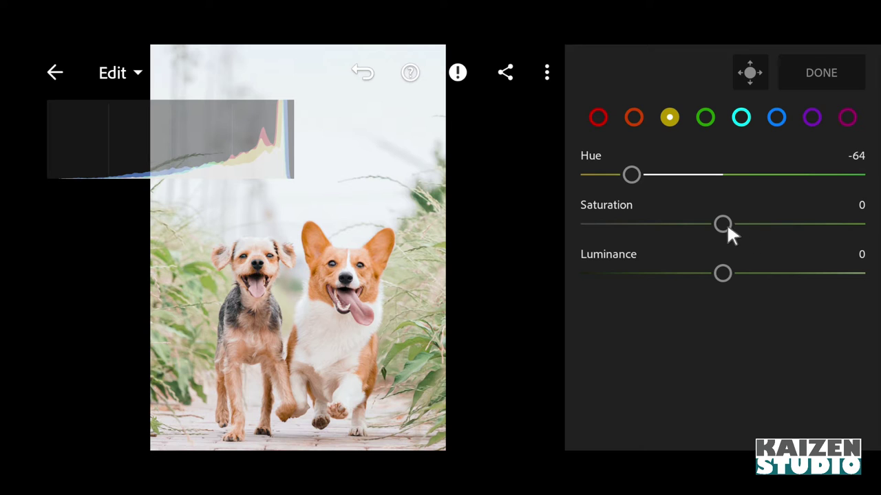
drag(724, 221, 749, 221)
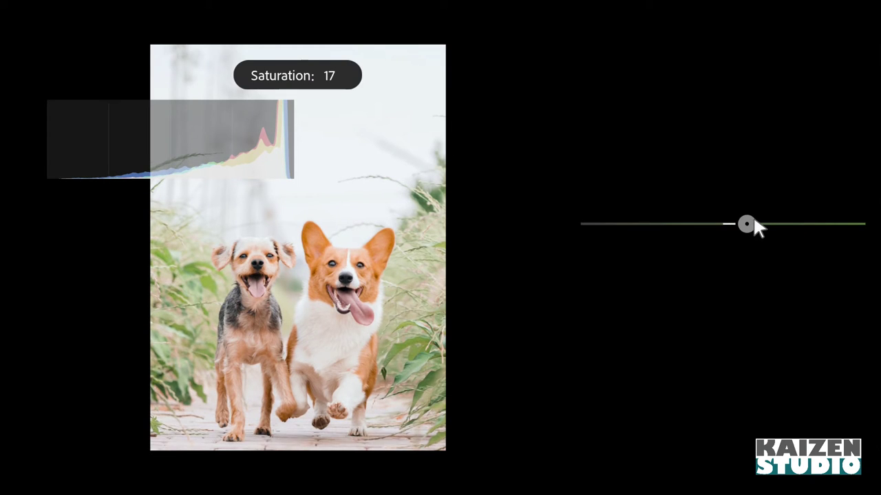
drag(756, 222, 774, 219)
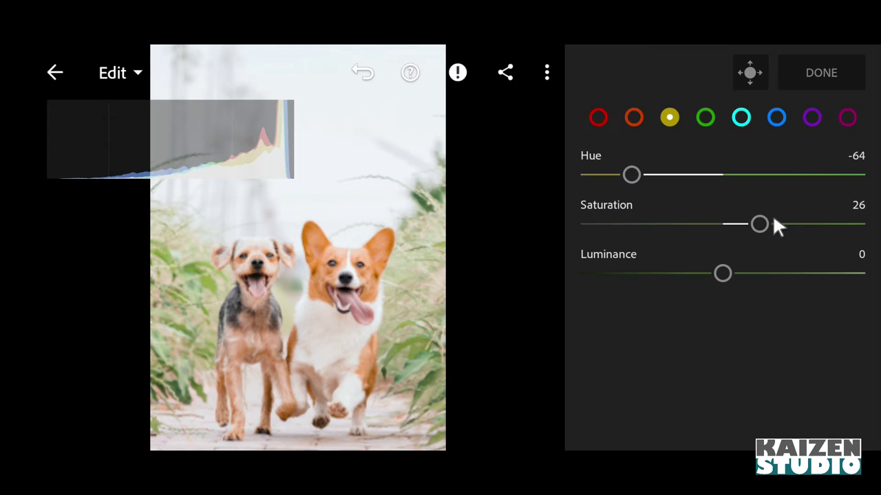
click(706, 120)
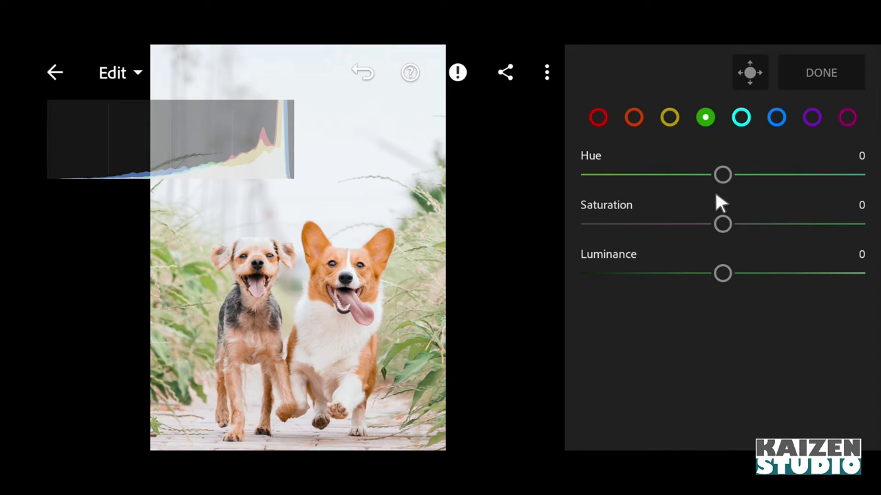
drag(720, 224, 531, 225)
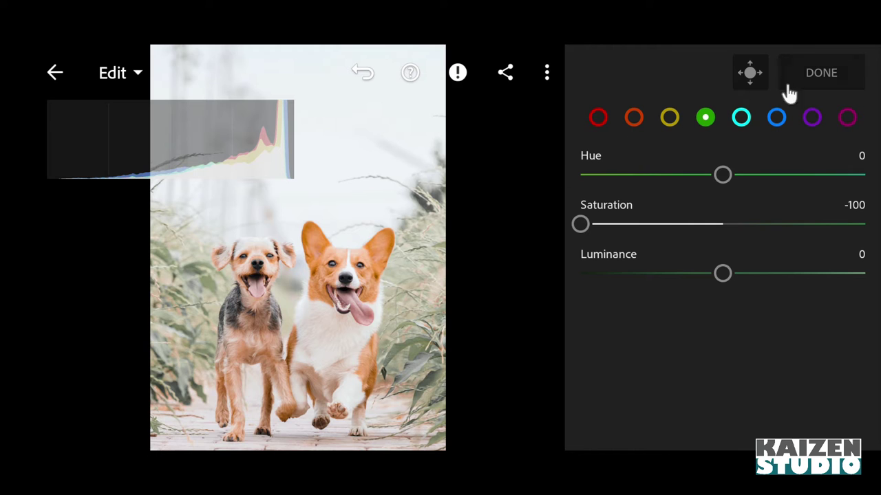
- In Effects, set Texture 18, Clarity 20 and Dehaze 16, and drag Vignette to -100
click(806, 79)
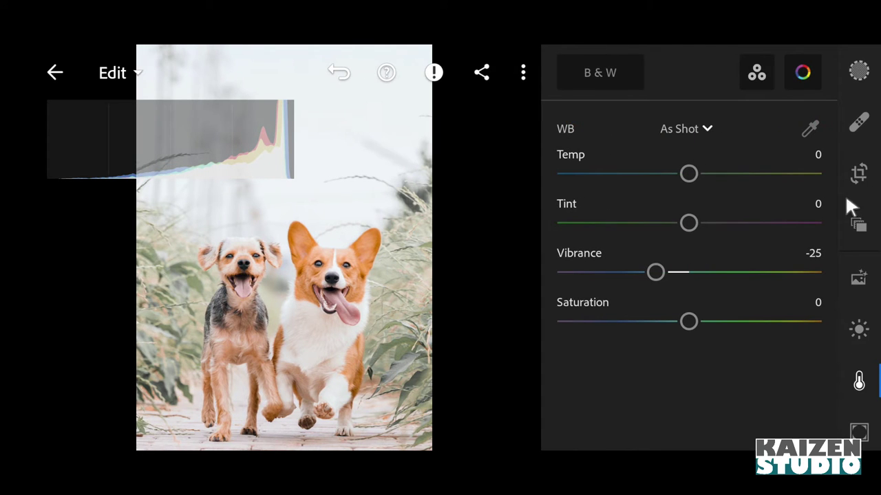
scroll(868, 391, down, 2)
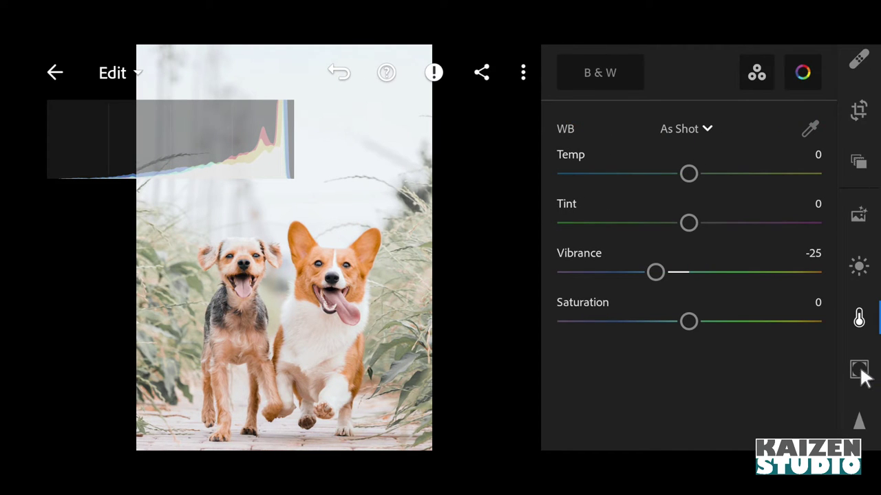
click(860, 371)
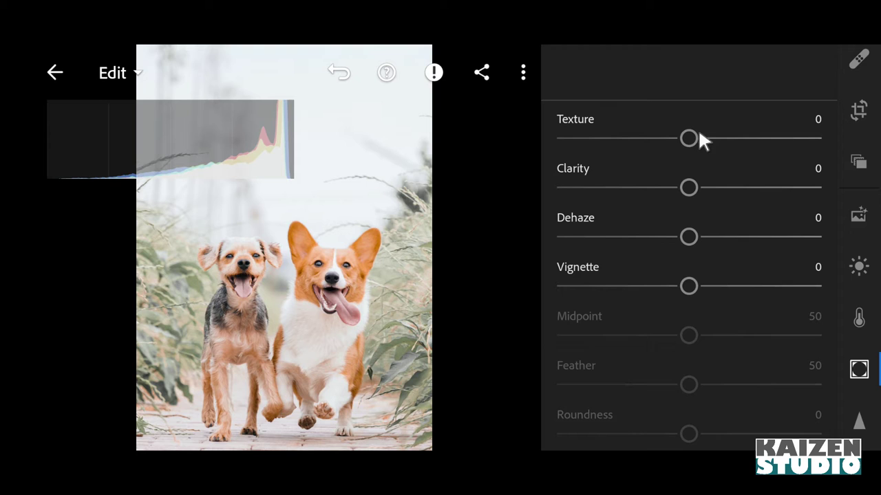
drag(691, 135, 719, 133)
drag(691, 187, 715, 188)
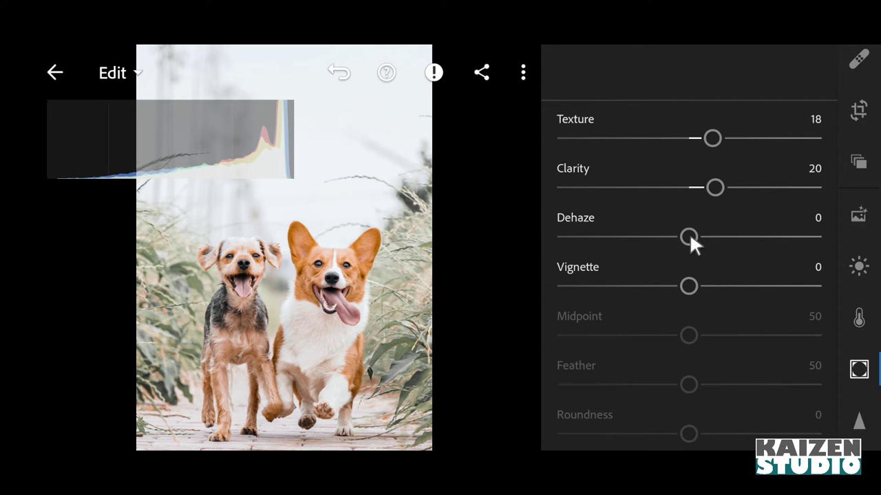
drag(698, 237, 710, 236)
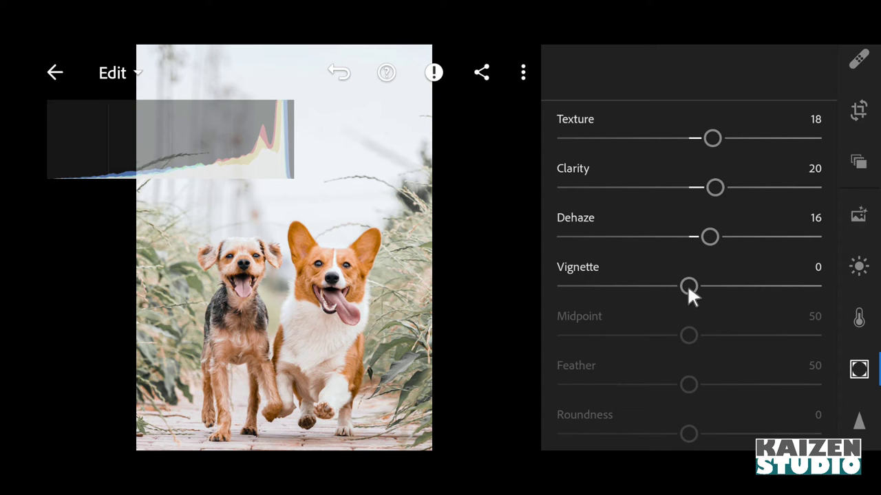
drag(688, 286, 521, 271)
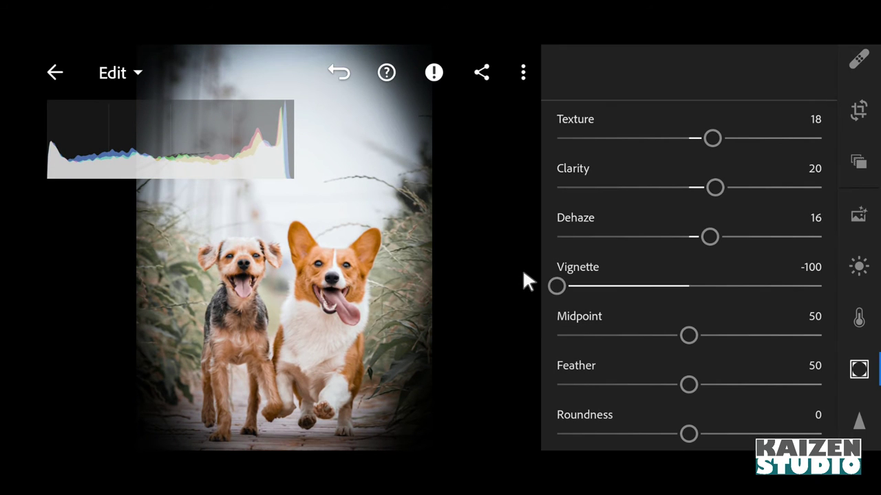
- Set vignette Midpoint 51 and Roundness 38, then ease the amount back to -31
scroll(681, 312, down, 1)
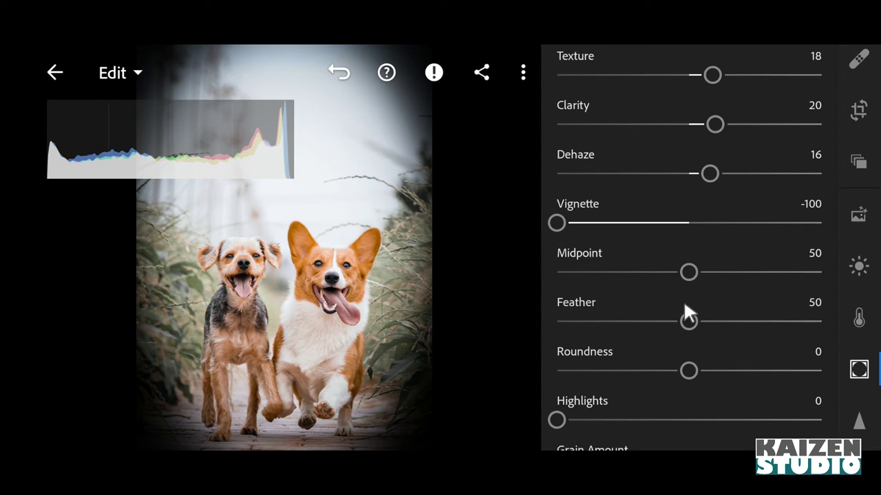
mouse_move(688, 273)
mouse_down()
mouse_move(658, 271)
mouse_move(693, 272)
mouse_move(674, 269)
mouse_up()
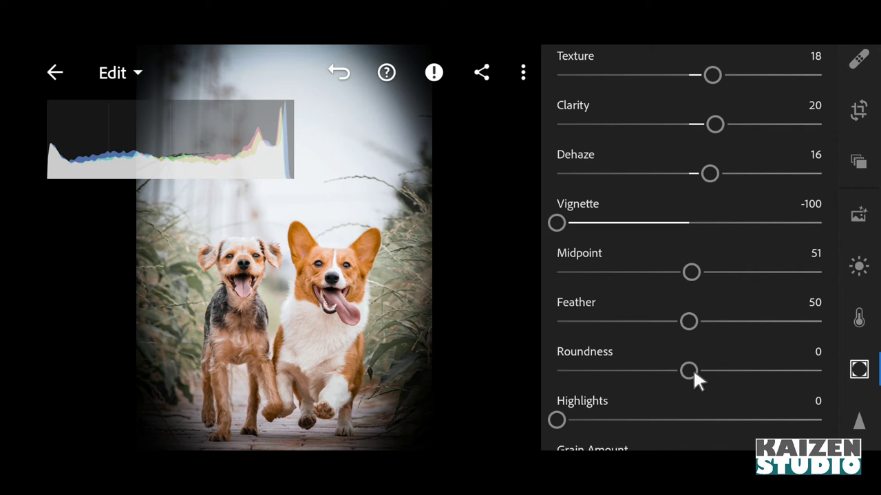
drag(689, 371, 742, 364)
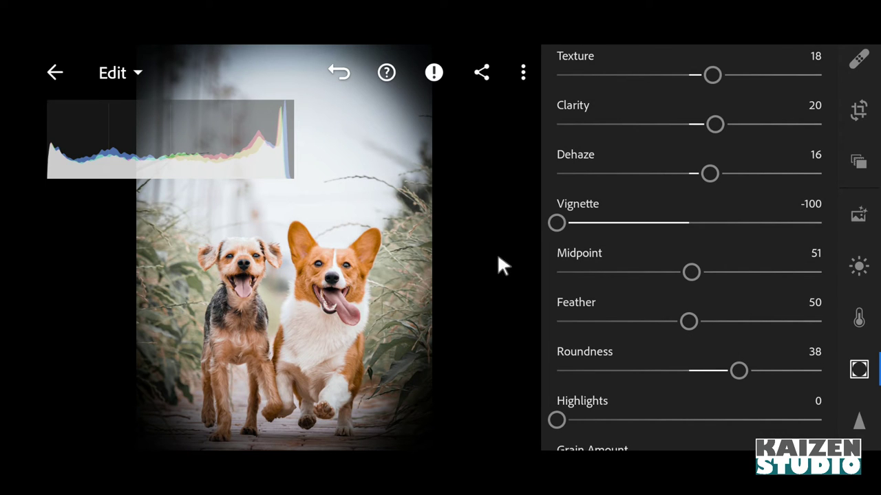
drag(562, 222, 640, 217)
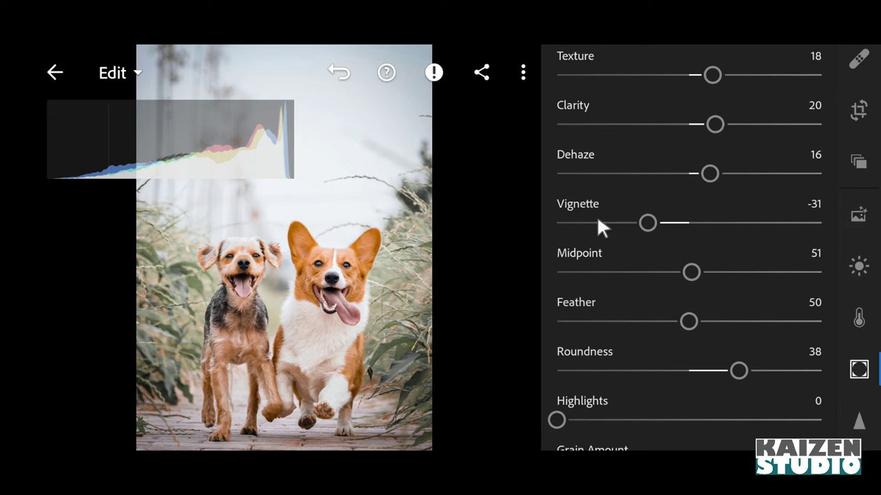
- In Detail, set Sharpening 20, Noise Reduction 30 and Color Noise Reduction 30
click(856, 418)
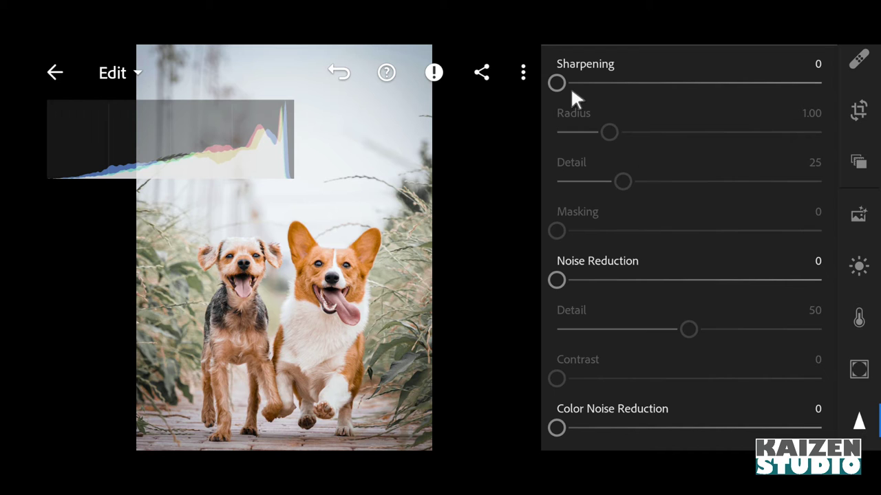
drag(557, 82, 596, 80)
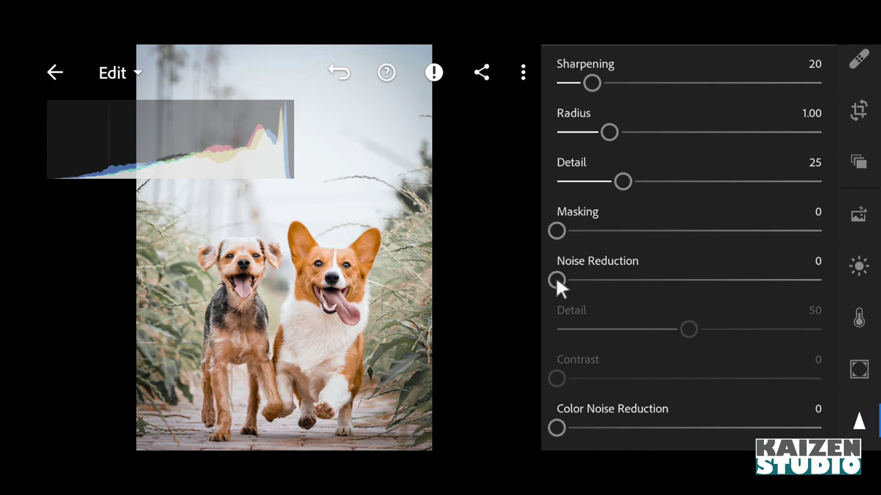
scroll(570, 268, down, 1)
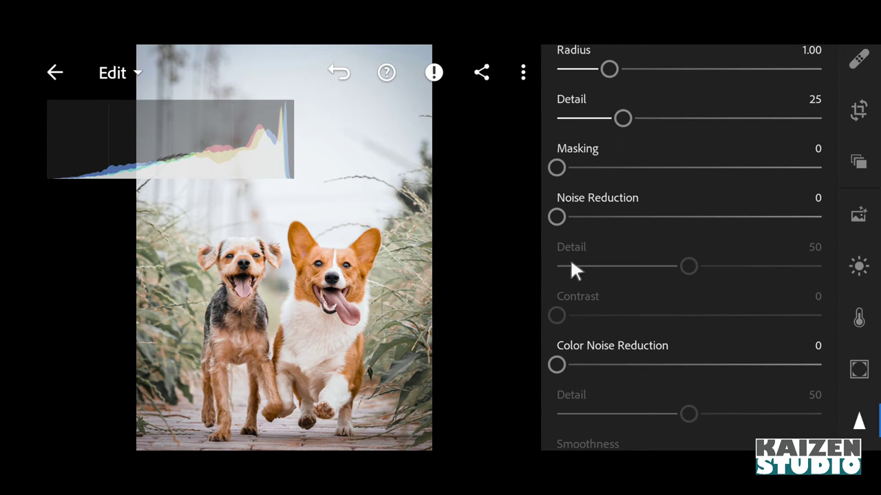
drag(558, 215, 662, 206)
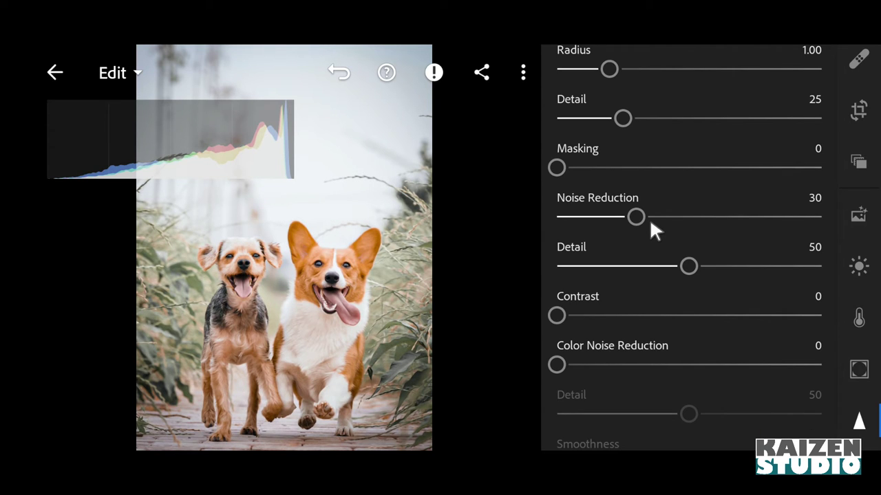
drag(559, 364, 645, 365)
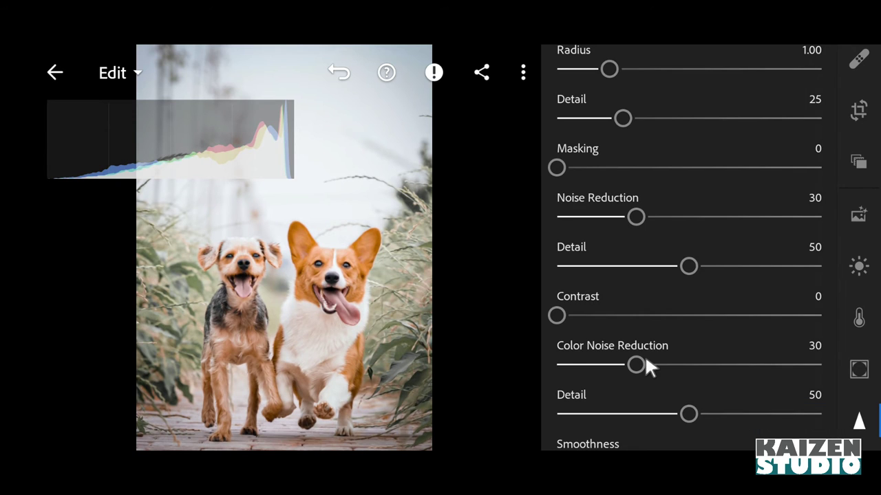
- In the Light panel's tone curve, lift the black point and drag new points down to darken shadows
click(860, 265)
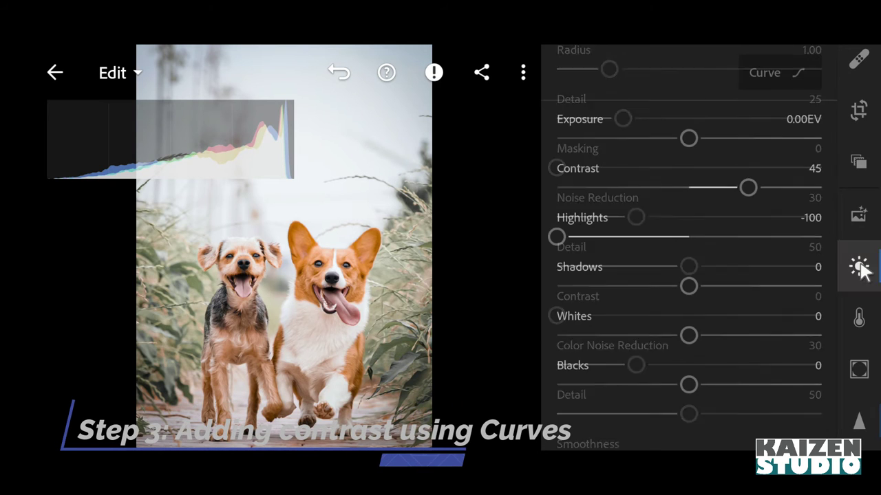
click(786, 71)
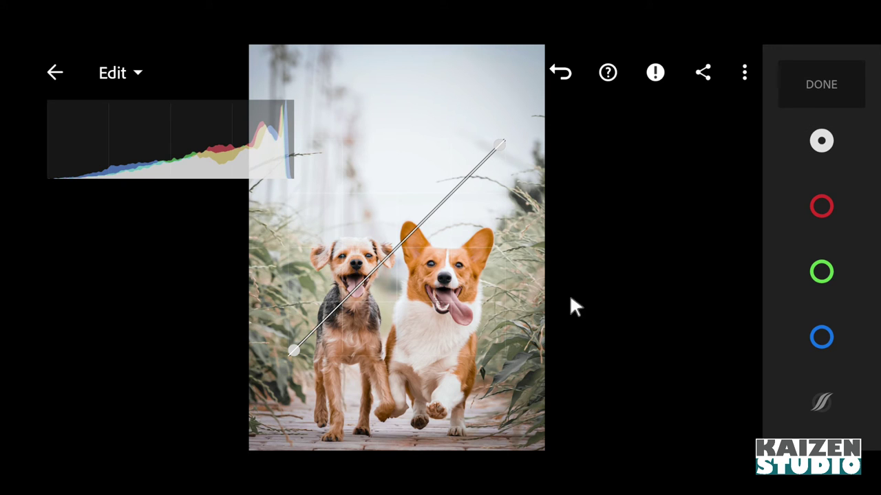
drag(293, 352, 281, 327)
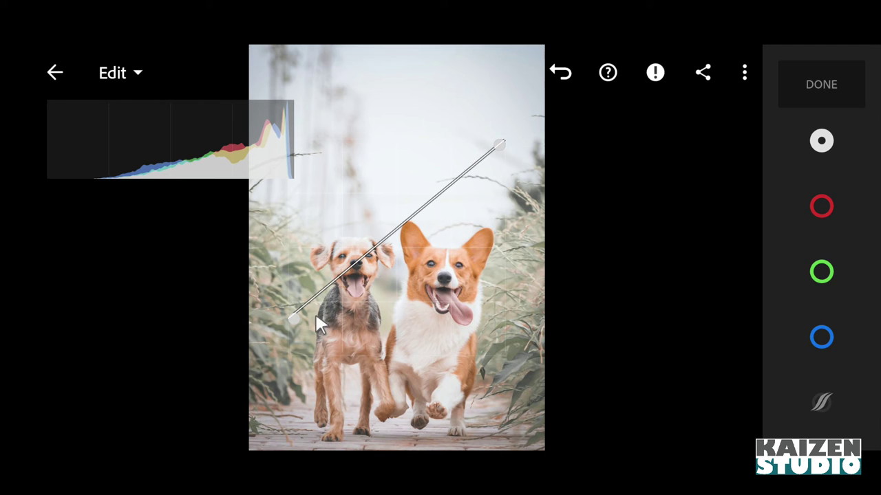
drag(338, 283, 344, 307)
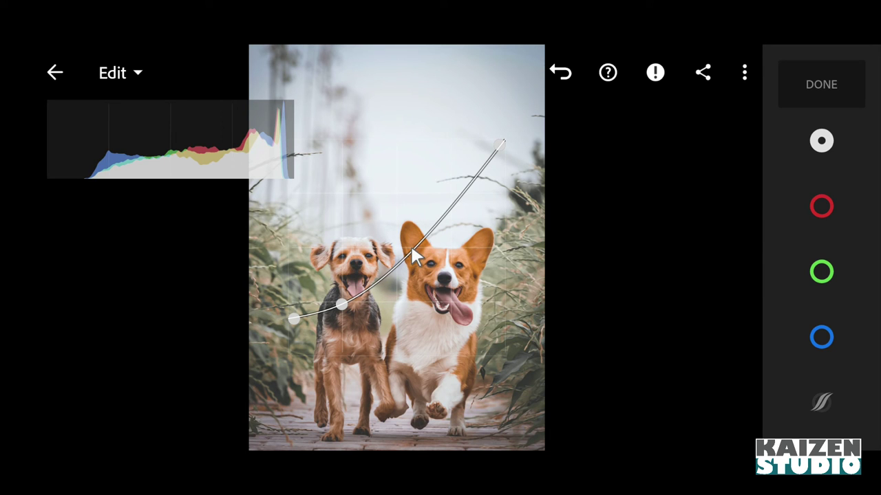
drag(412, 261, 428, 265)
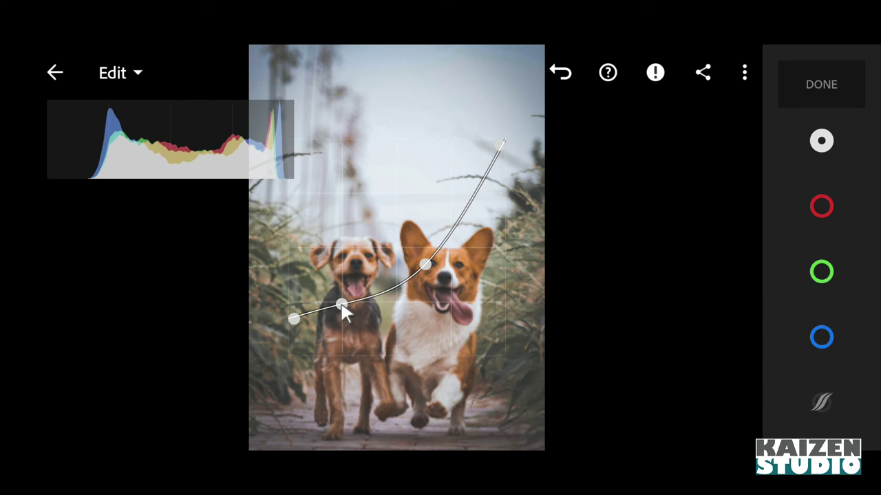
drag(342, 305, 344, 312)
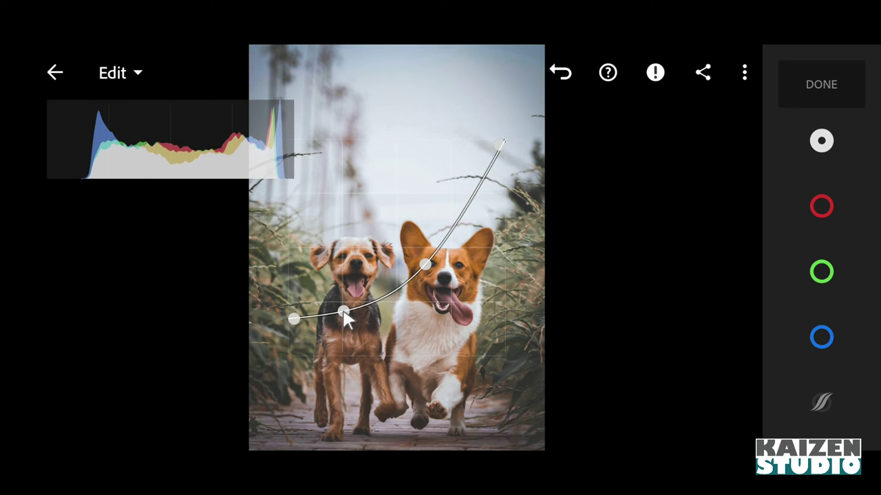